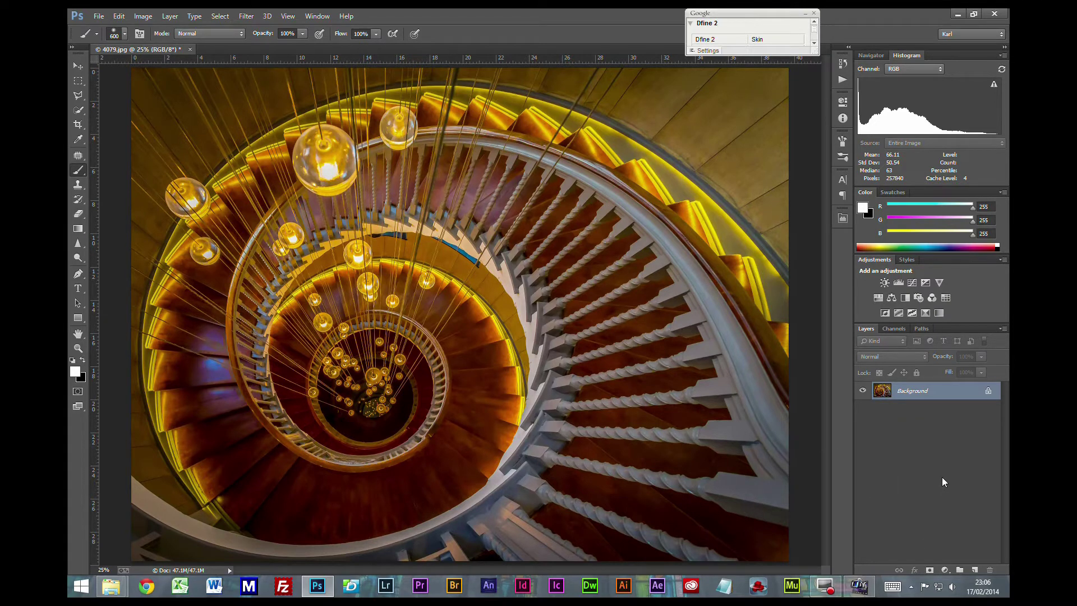
# - Paint a white light dab on the stairs in new Layer 1, blended Overlay at 83% opacity
pyautogui.click(975, 570)
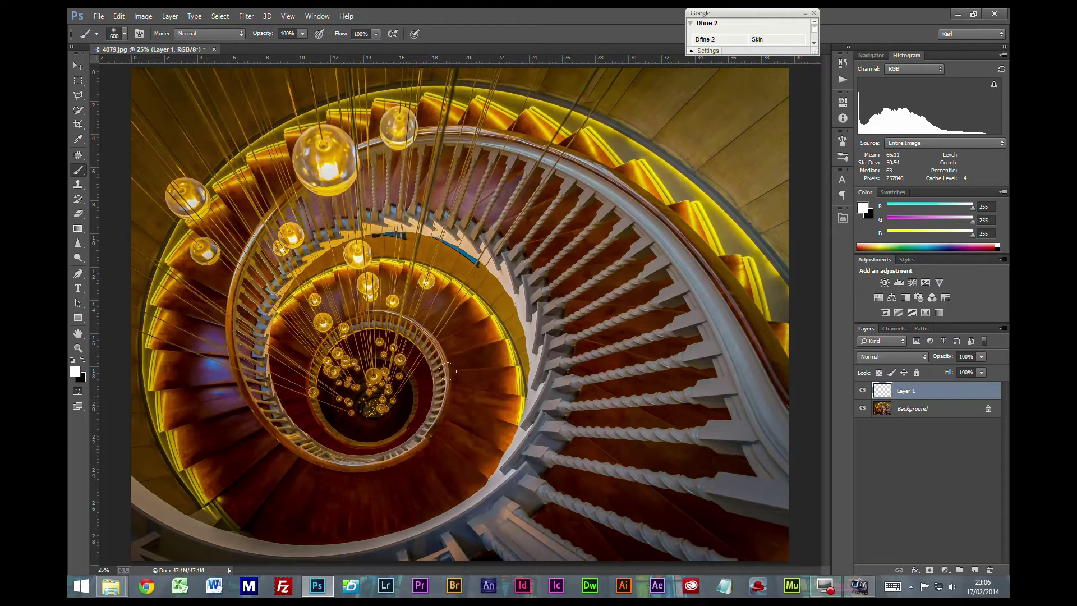
pyautogui.click(471, 395)
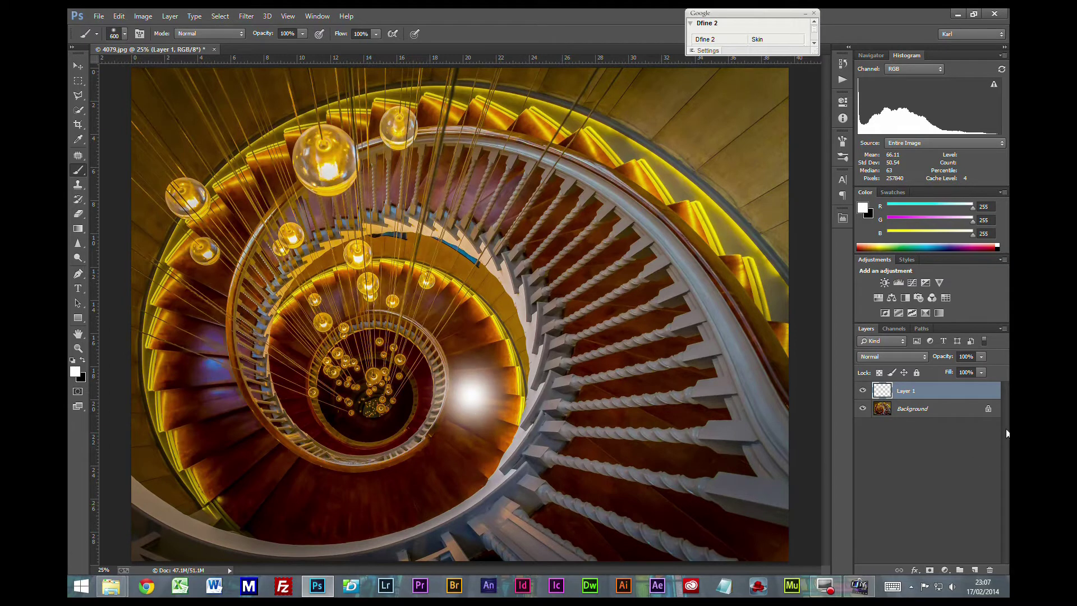
pyautogui.click(891, 356)
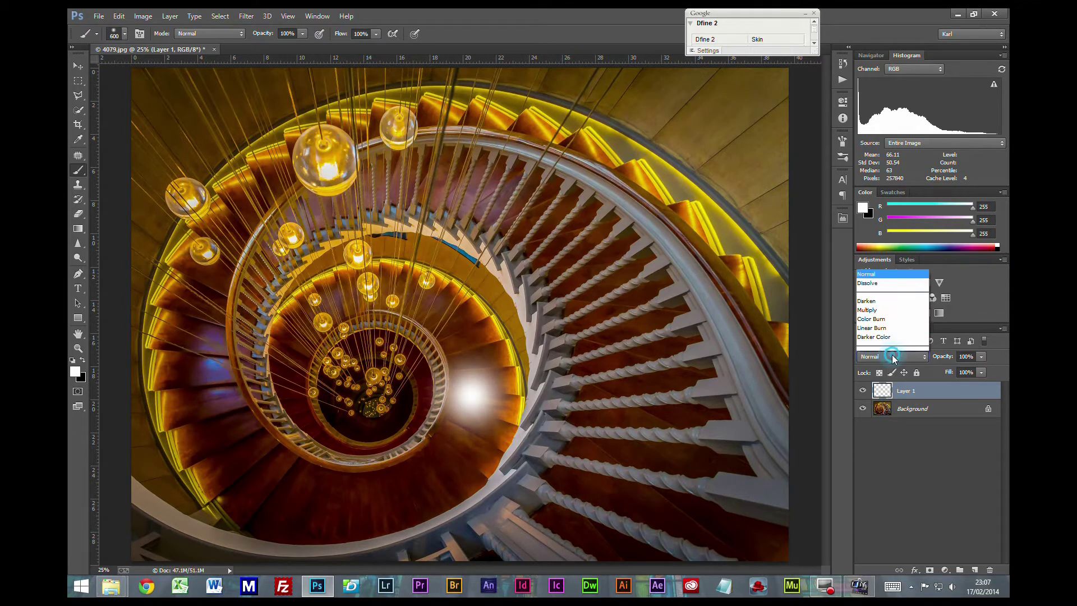
pyautogui.click(879, 202)
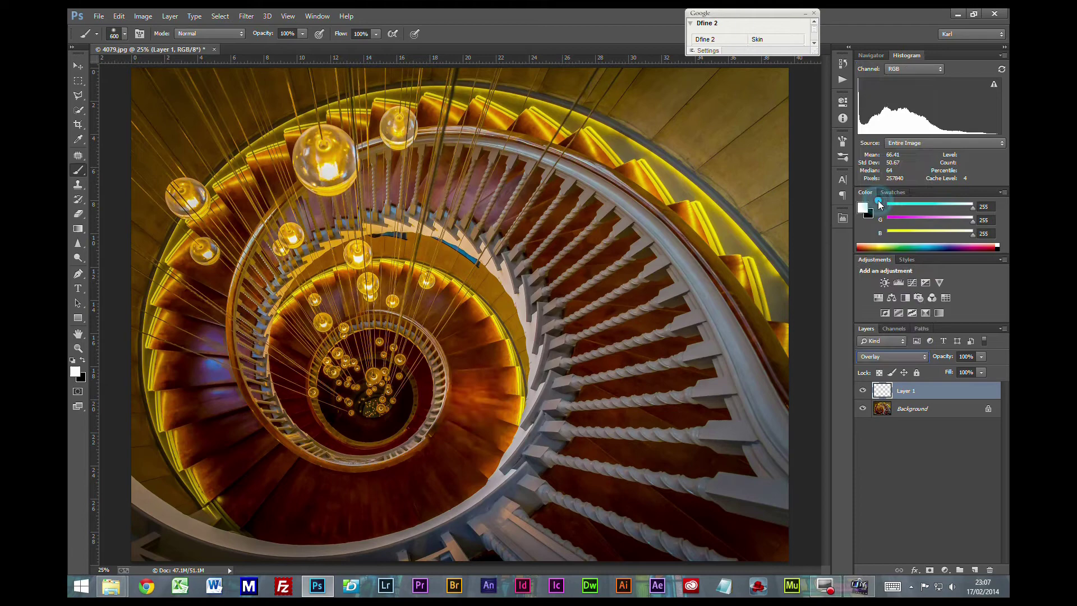
pyautogui.click(980, 357)
pyautogui.moveTo(969, 375); pyautogui.dragTo(973, 375)
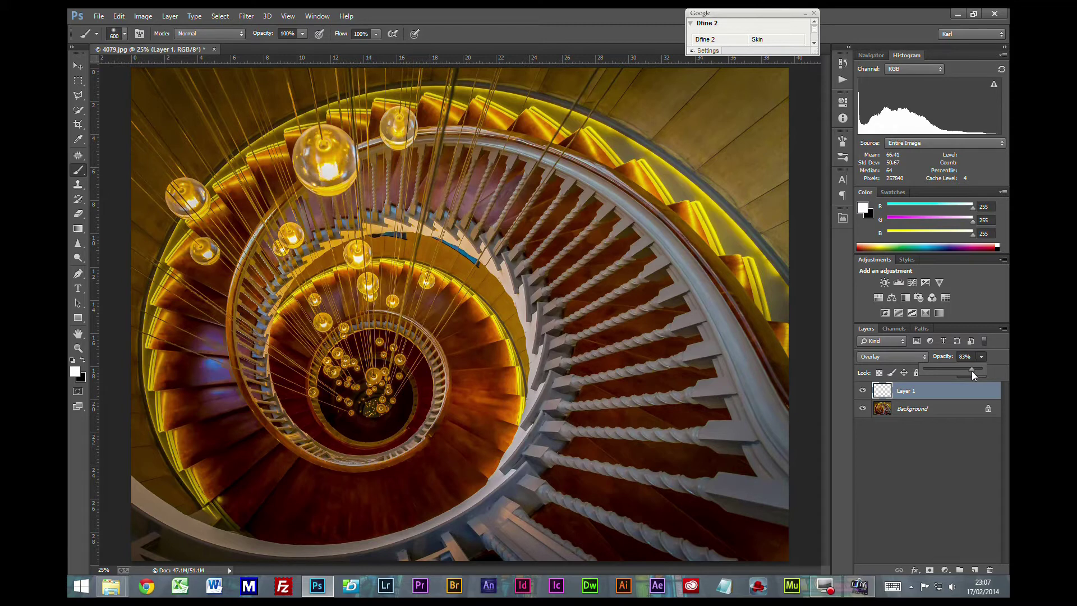
pyautogui.click(898, 392)
# - Move the Layer 1 light dab up and to the left
pyautogui.hotkey('ctrl', 't')
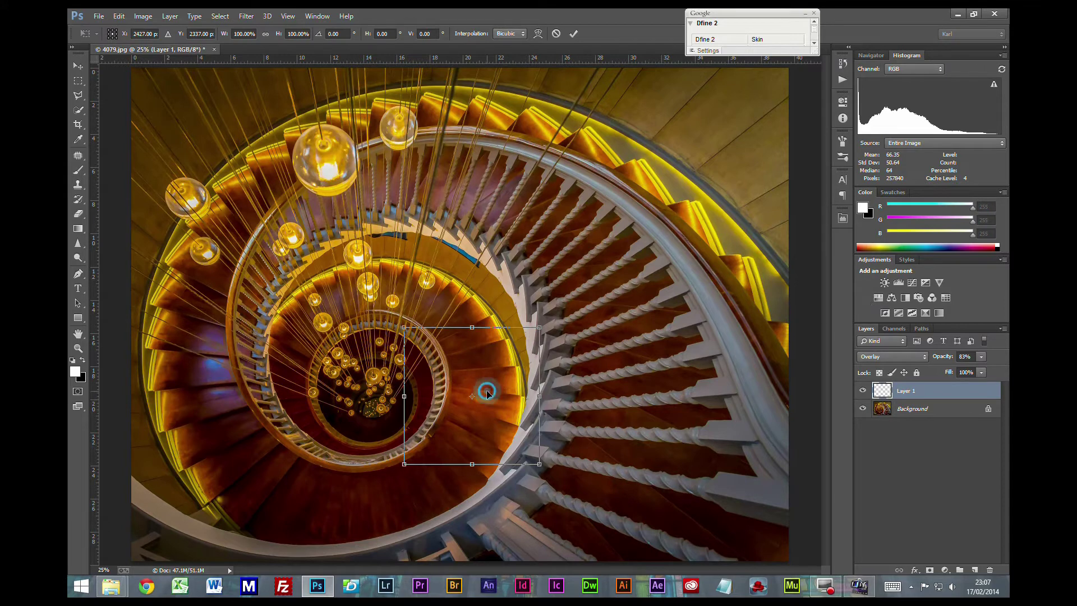
pyautogui.moveTo(488, 395); pyautogui.dragTo(305, 382)
pyautogui.press('Return')
pyautogui.press('b')
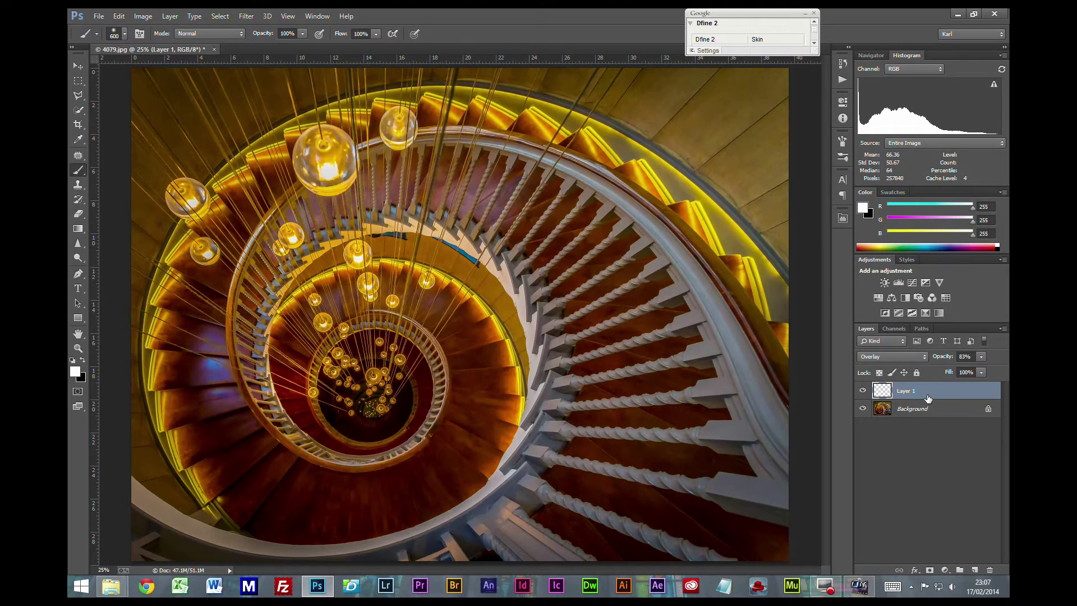
# - Duplicate the light and shrink the copy to about half size over the spiral's centre
pyautogui.hotkey('ctrl', 'j')
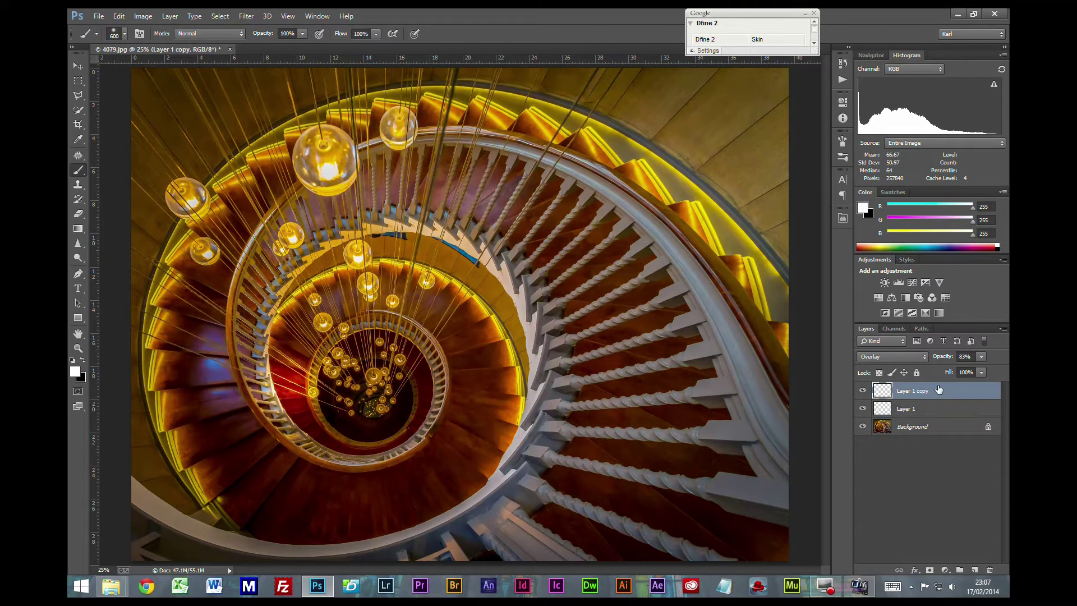
pyautogui.hotkey('ctrl', 't')
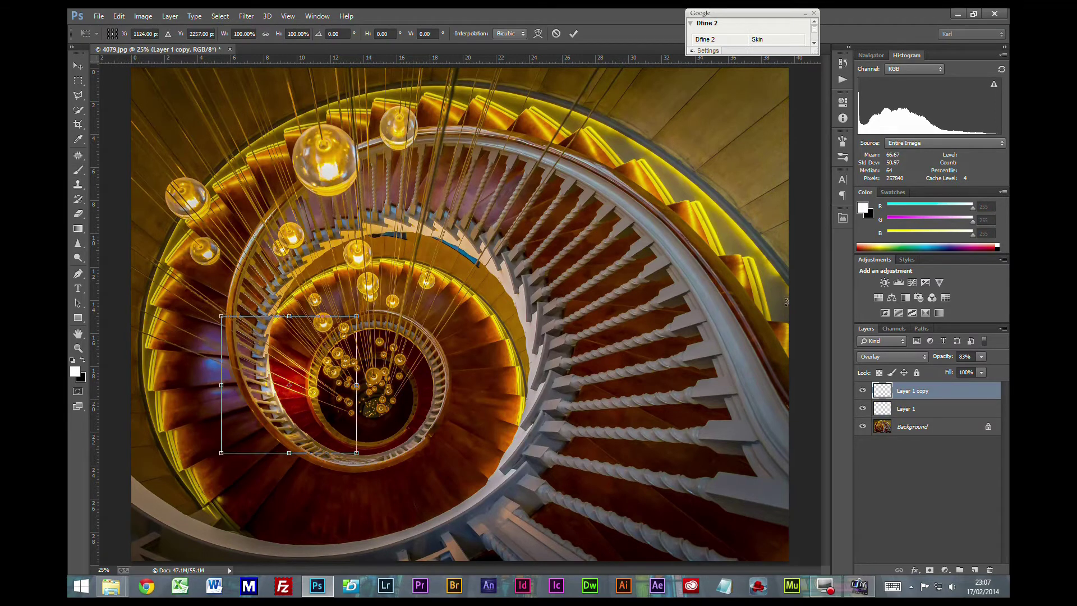
pyautogui.moveTo(292, 378); pyautogui.dragTo(373, 402)
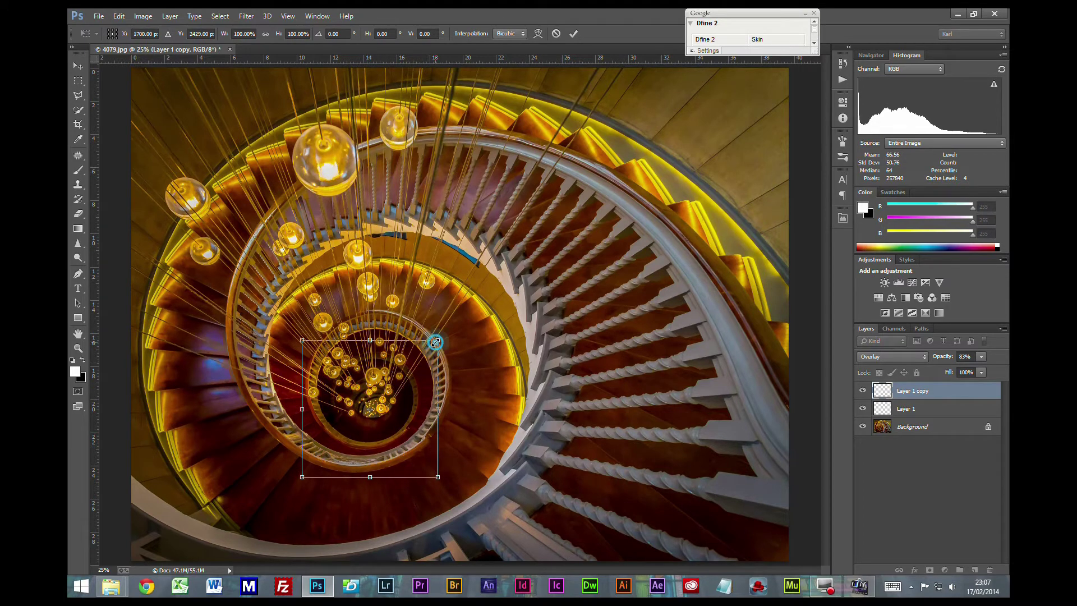
pyautogui.moveTo(438, 340); pyautogui.dragTo(380, 423)
pyautogui.press('b')
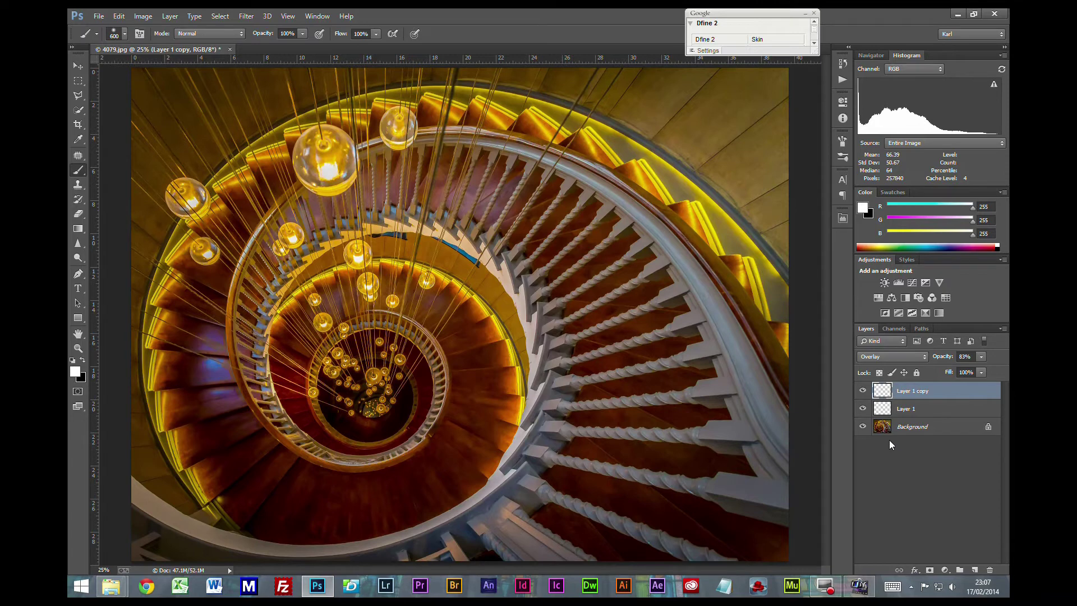
# - Toggle the visibility of Layer 1 and Layer 1 copy to compare the lights with the photo
pyautogui.click(863, 409)
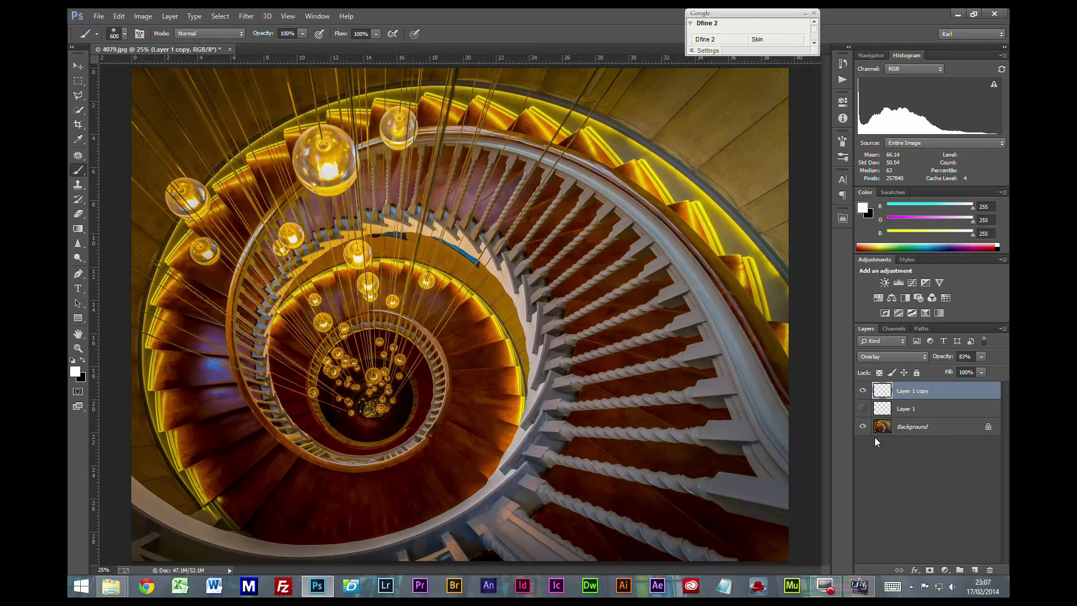
pyautogui.click(864, 411)
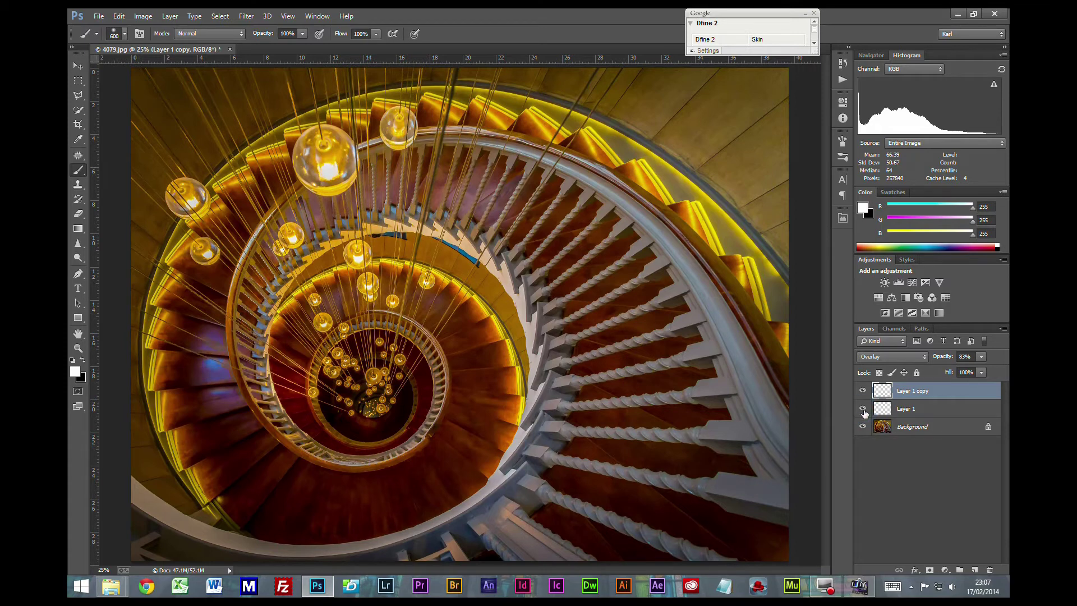
pyautogui.click(864, 410)
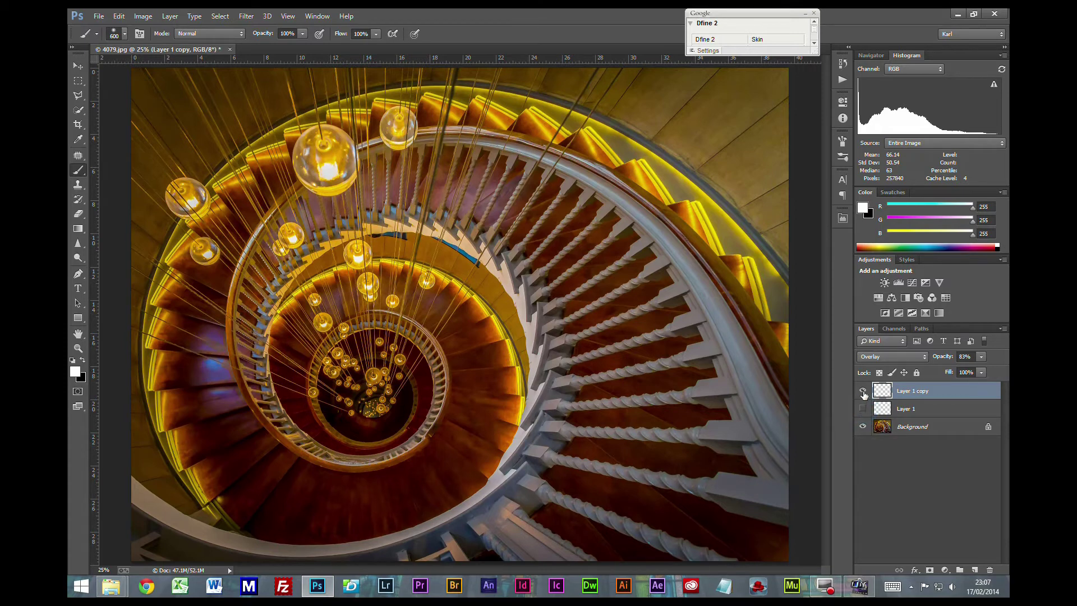
pyautogui.click(864, 392)
pyautogui.click(864, 391)
pyautogui.click(863, 409)
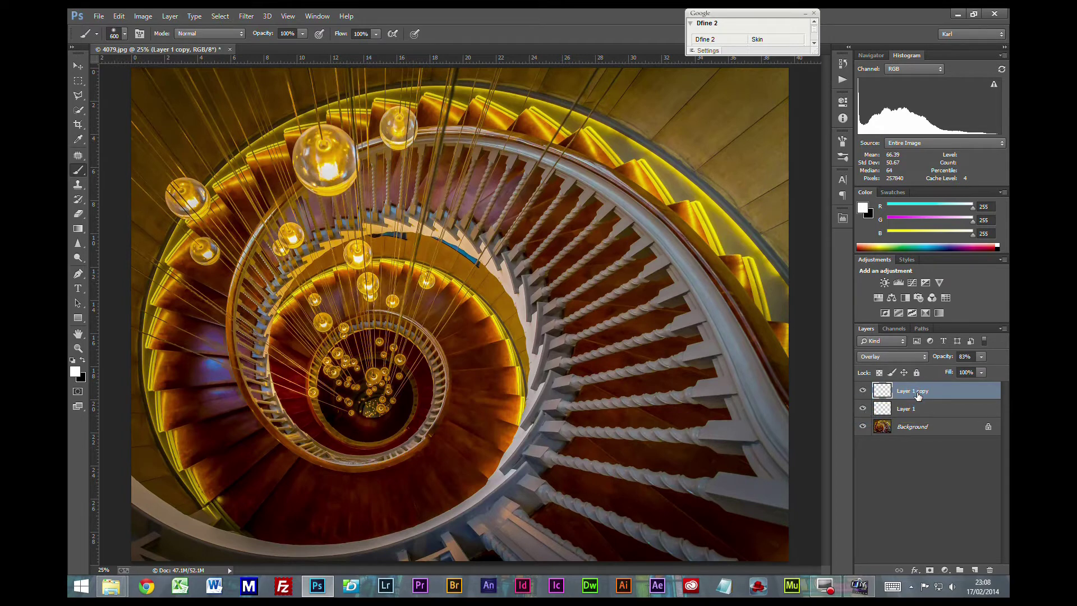
# - Duplicate the light into Layer 1 copy 2, enlarging and stretching it over the lower-right balusters, then narrowing it to about 146% width
pyautogui.hotkey('ctrl', 'j')
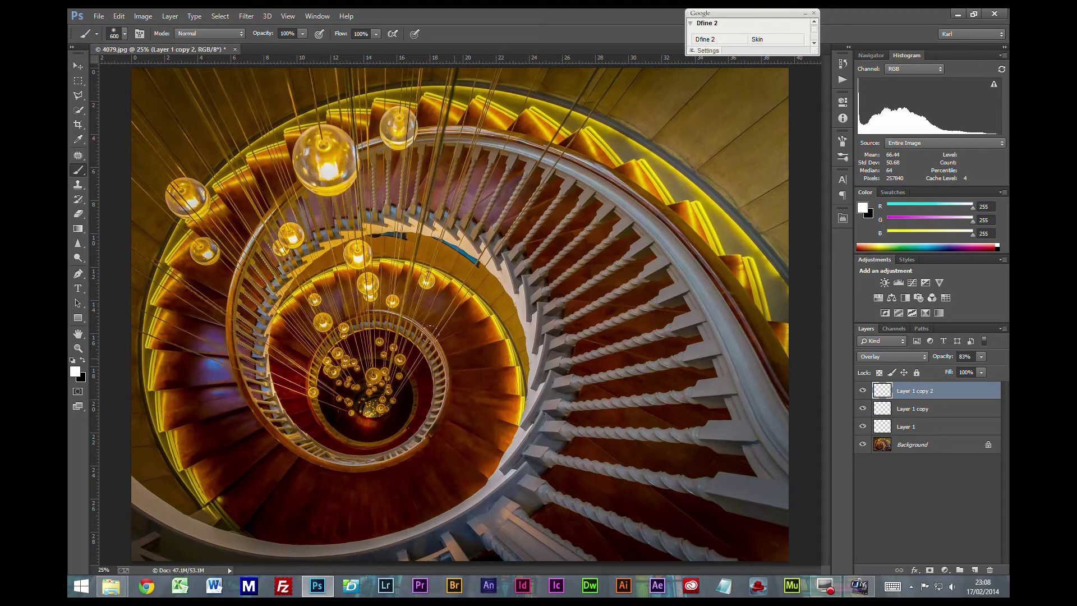
pyautogui.hotkey('ctrl', 't')
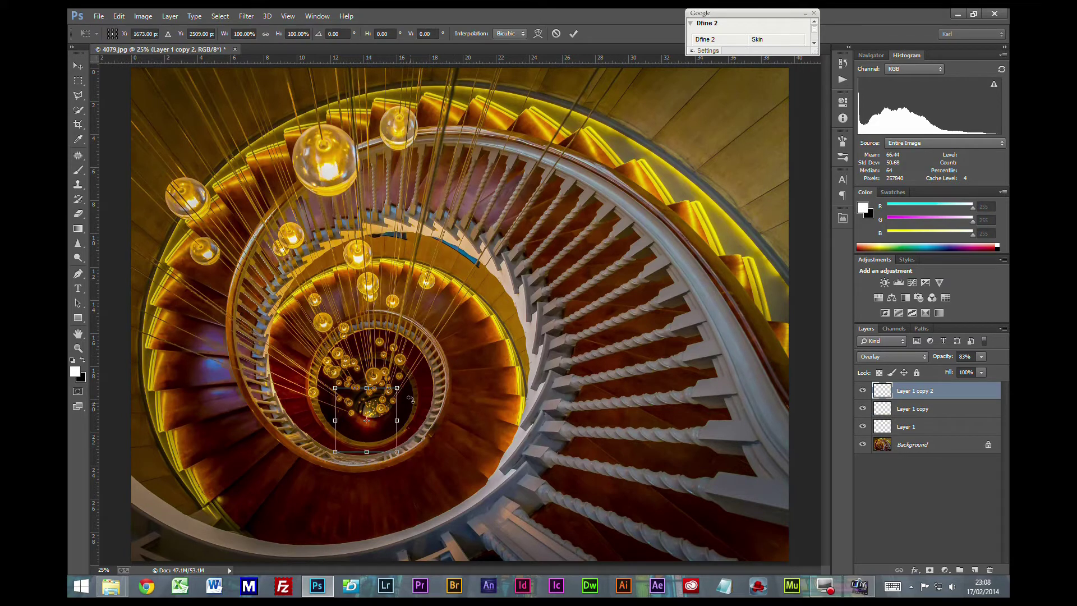
pyautogui.moveTo(397, 387); pyautogui.dragTo(444, 209)
pyautogui.moveTo(419, 372); pyautogui.dragTo(571, 415)
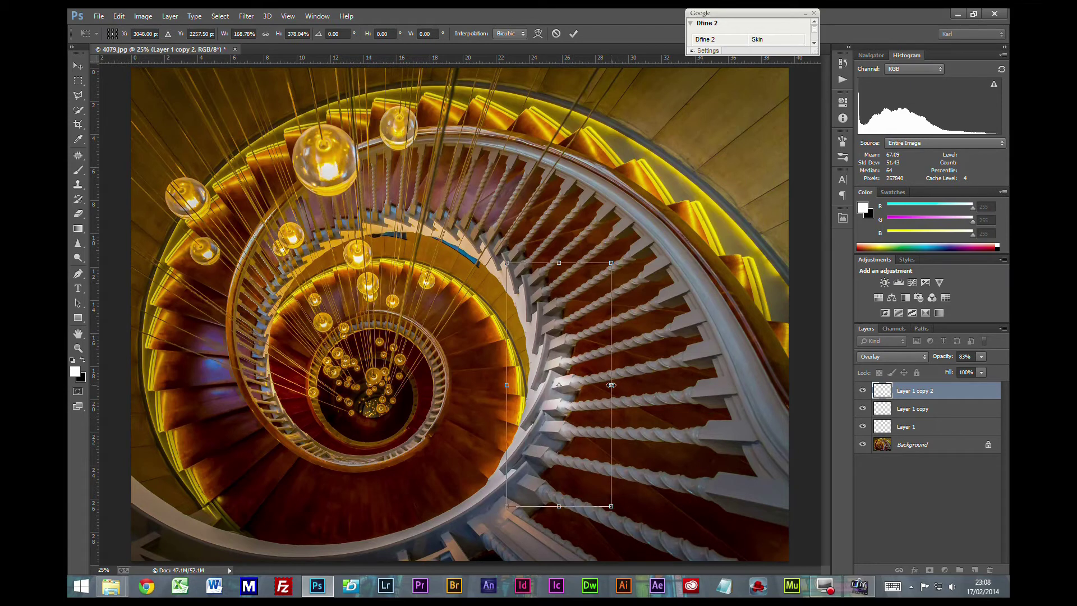
pyautogui.moveTo(611, 385); pyautogui.dragTo(596, 386)
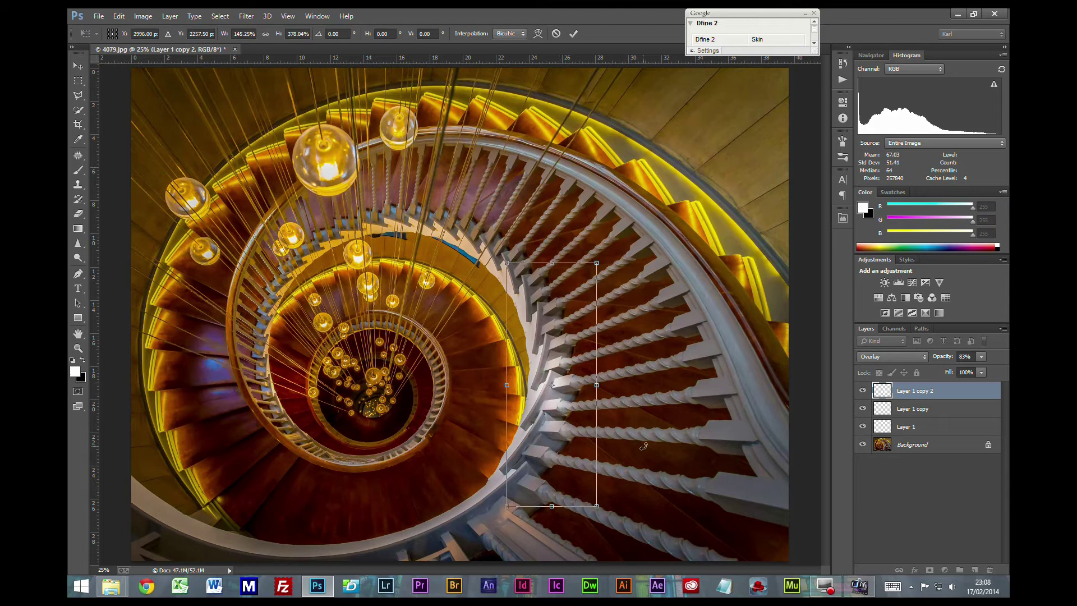
pyautogui.press('Return')
pyautogui.press('b')
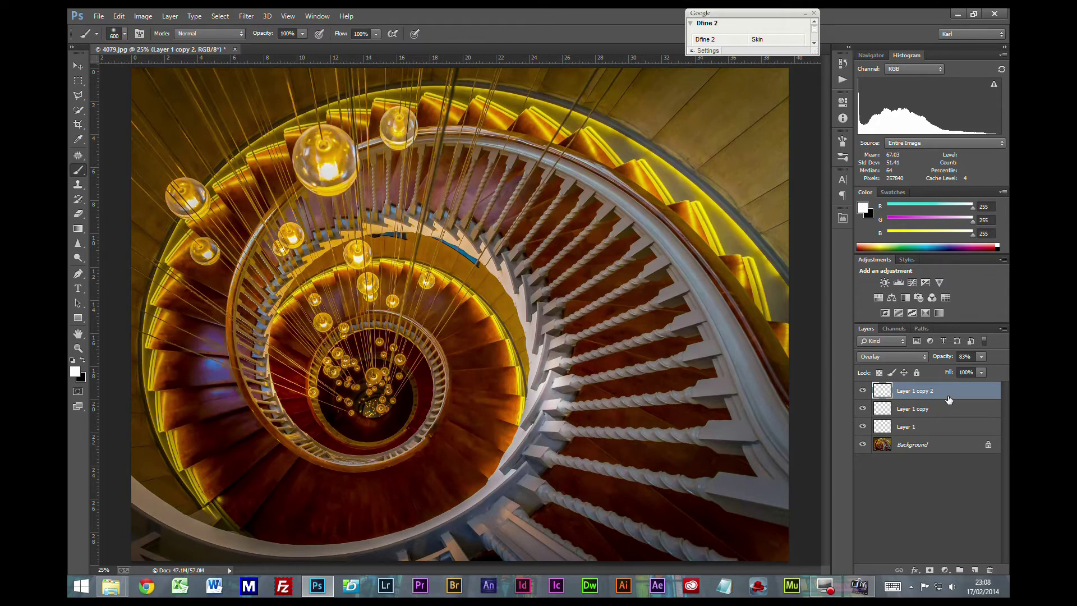
# - Set Layer 1 copy 2 opacity to 51% and Layer 1 opacity to 95%
pyautogui.click(948, 409)
pyautogui.click(950, 395)
pyautogui.click(981, 357)
pyautogui.moveTo(968, 372); pyautogui.dragTo(963, 372)
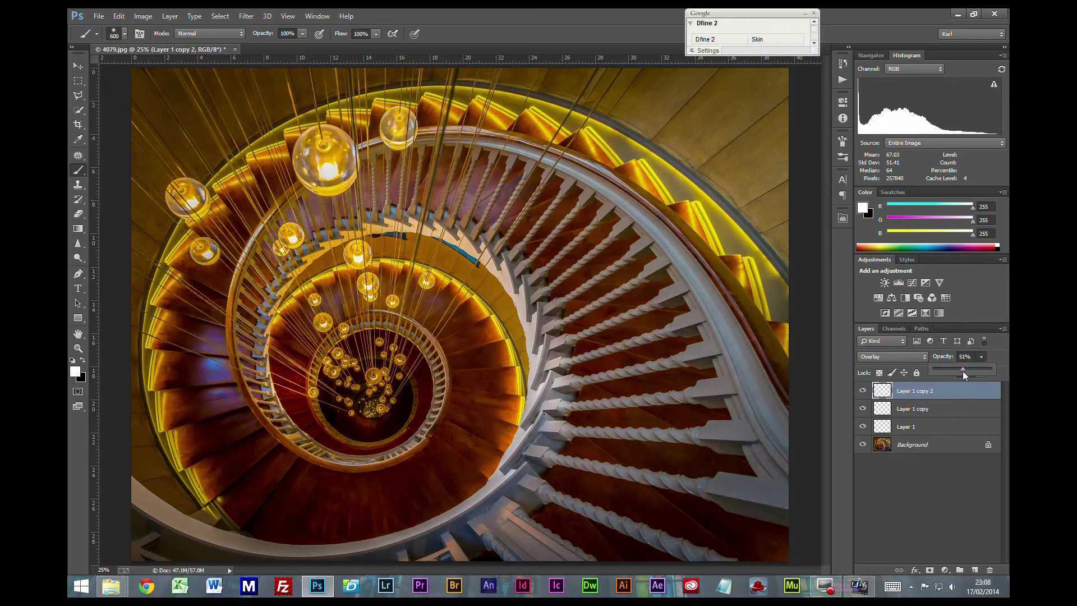
pyautogui.click(909, 428)
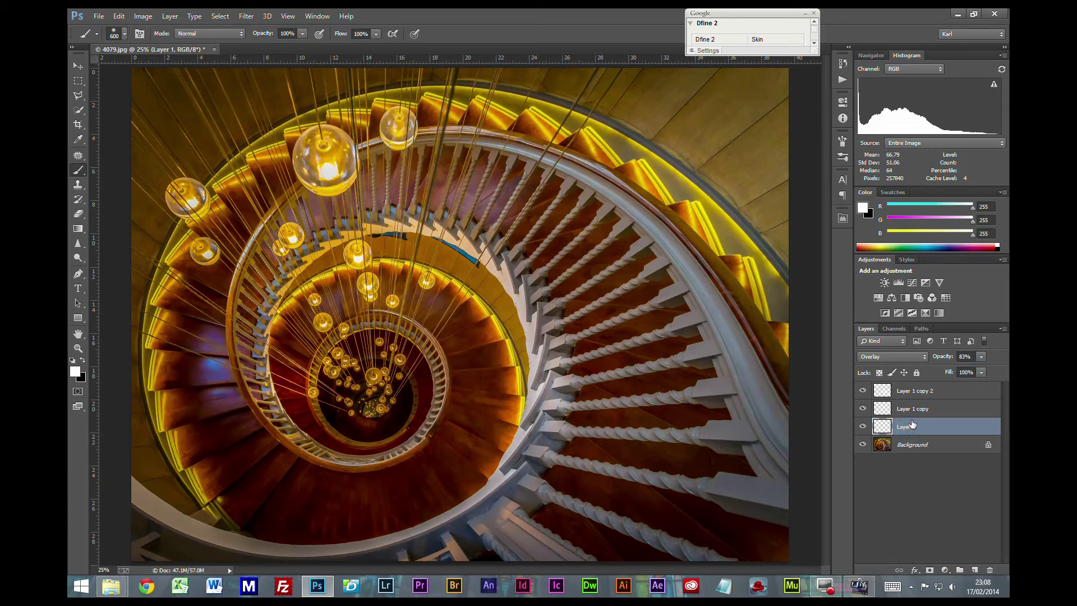
pyautogui.click(981, 357)
pyautogui.click(925, 497)
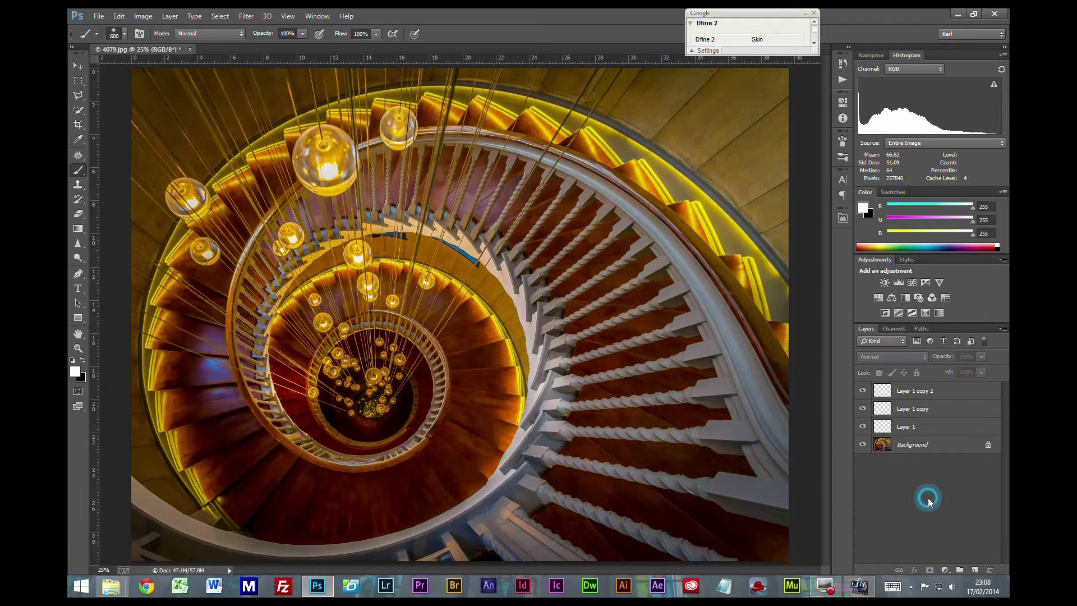
# - Group the three light layers into a folder named 'Lights', then toggle it off to compare
pyautogui.click(923, 426)
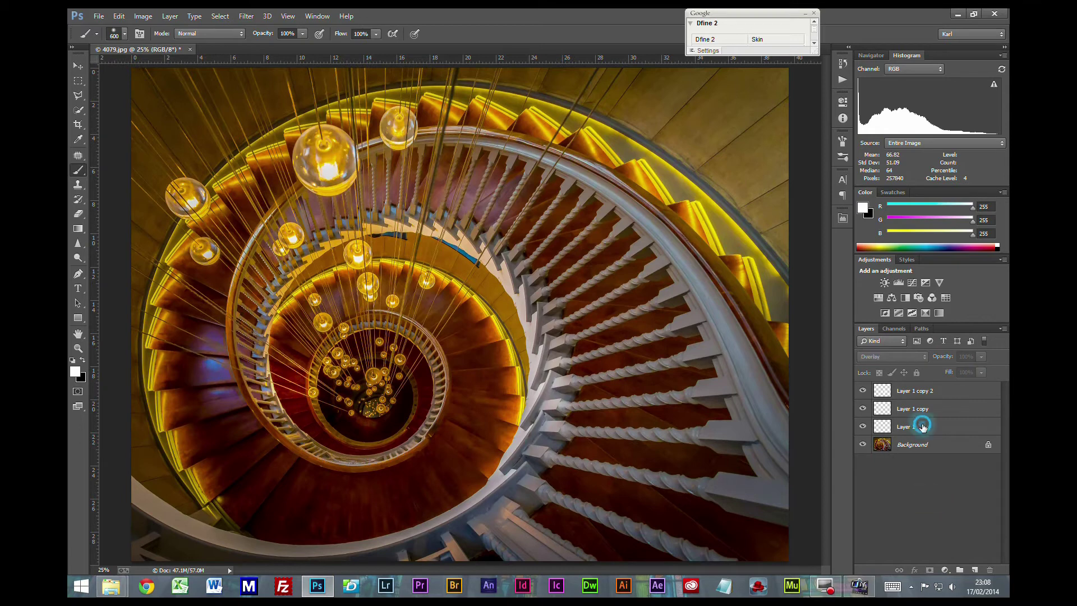
pyautogui.keyDown('shift'); pyautogui.click(936, 393); pyautogui.keyUp('shift')
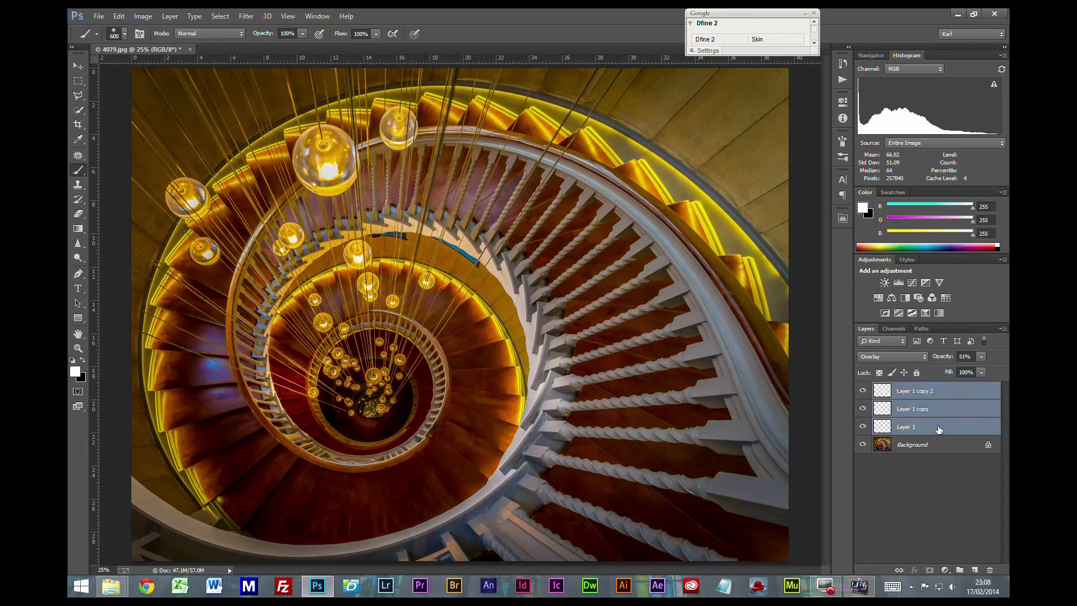
pyautogui.moveTo(937, 424); pyautogui.dragTo(960, 569)
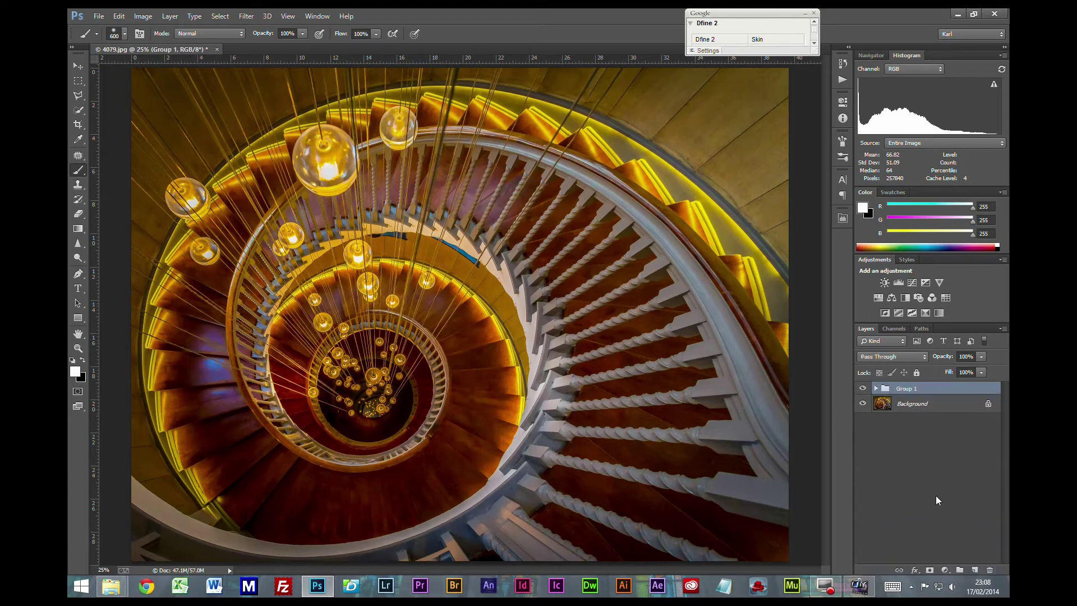
pyautogui.doubleClick(906, 389)
pyautogui.write('Lights')
pyautogui.click(951, 475)
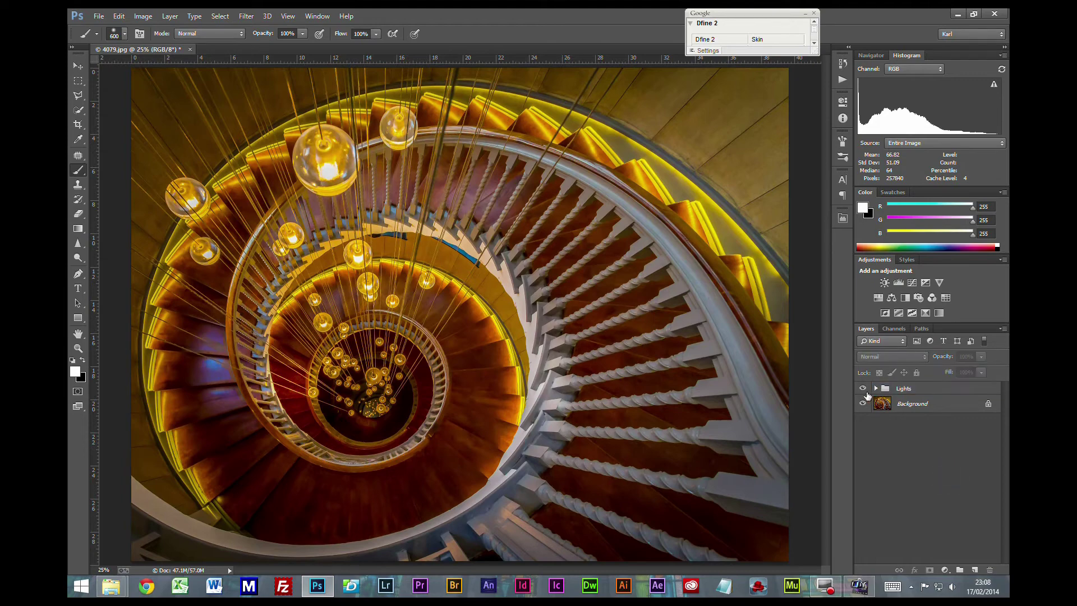
pyautogui.click(863, 389)
pyautogui.click(863, 388)
pyautogui.click(864, 389)
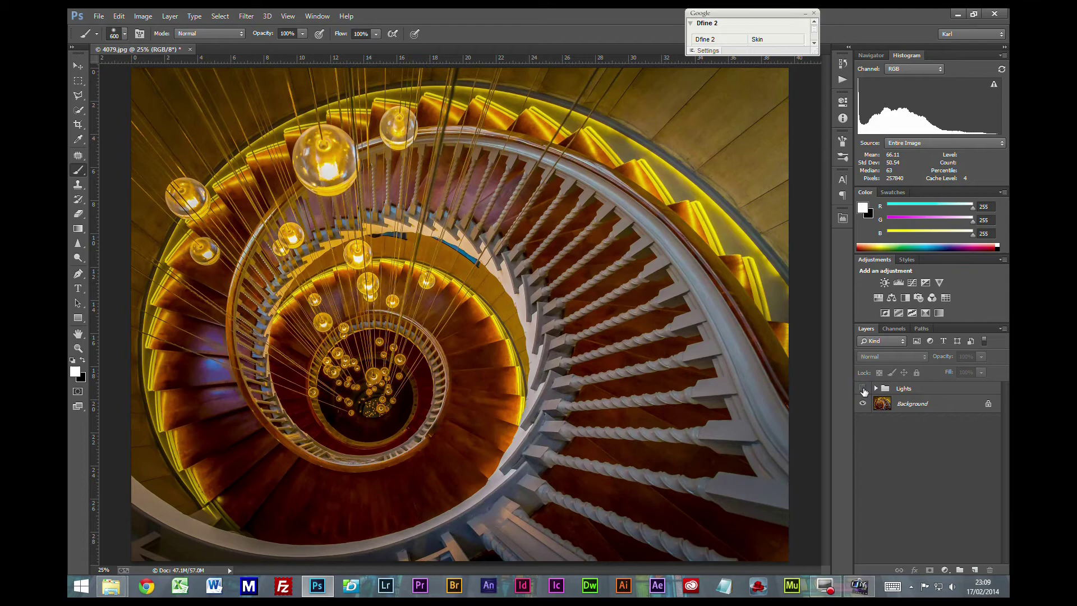
# - Toggle the Lights group on and off to compare against the original photo
pyautogui.click(863, 389)
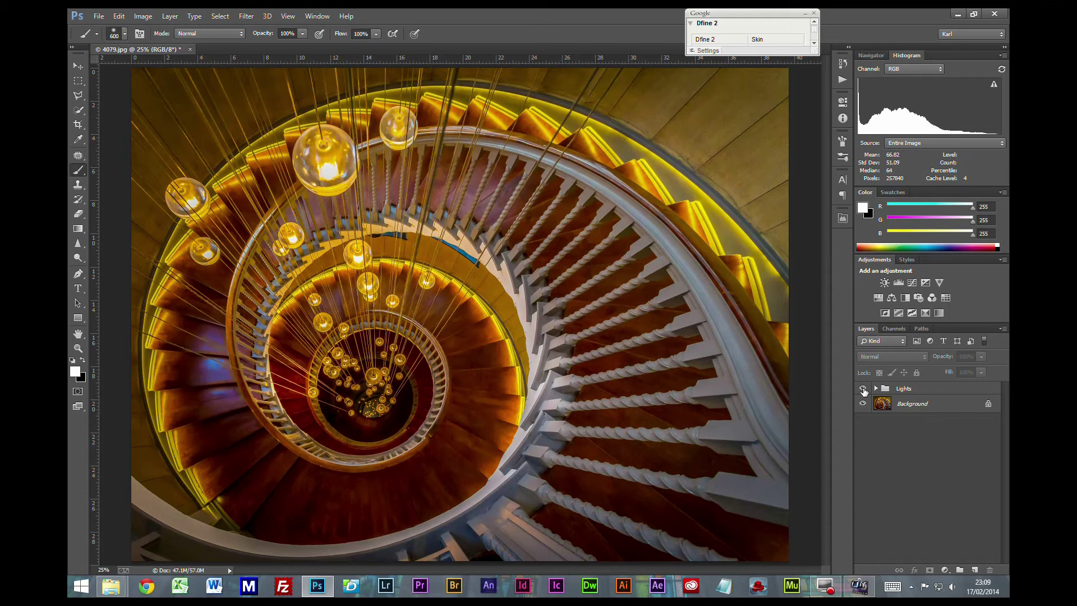
pyautogui.click(864, 389)
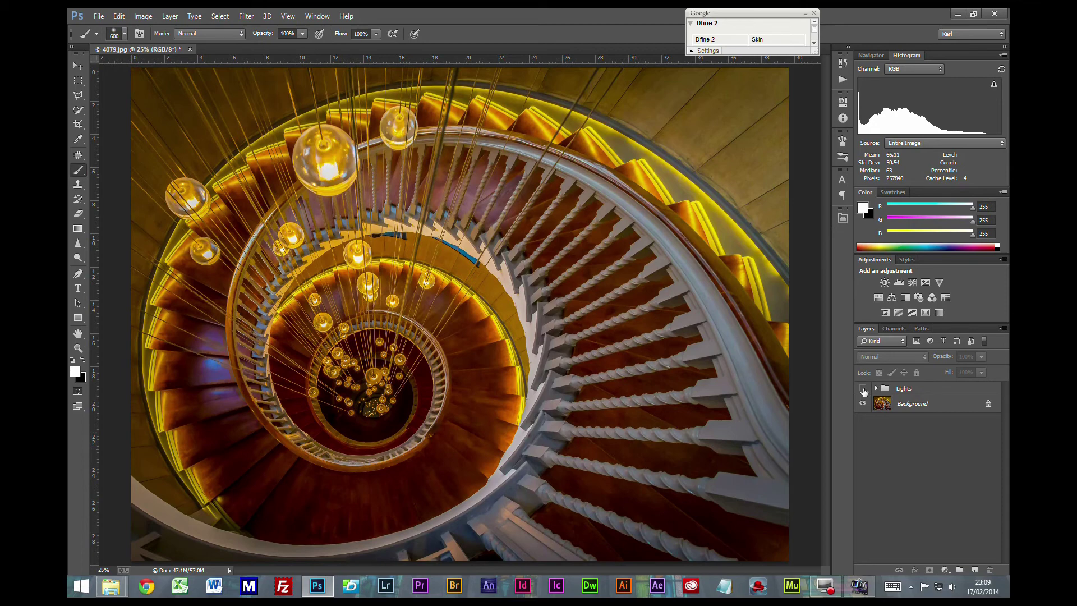
pyautogui.click(862, 389)
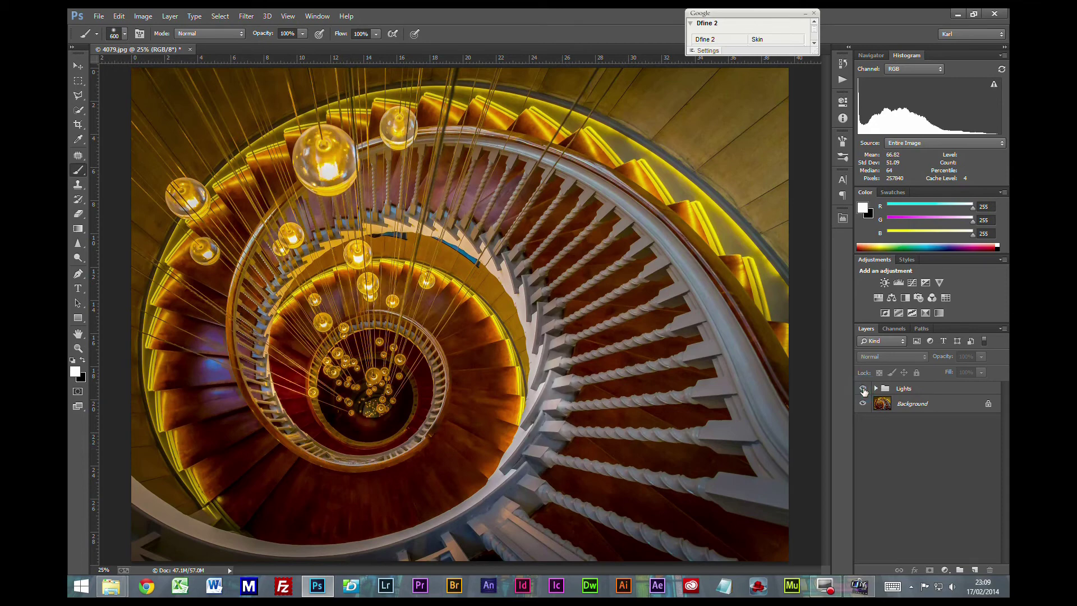
pyautogui.click(863, 389)
pyautogui.click(863, 389)
# - Lower the Lights group's opacity to 76% and check the result
pyautogui.click(923, 392)
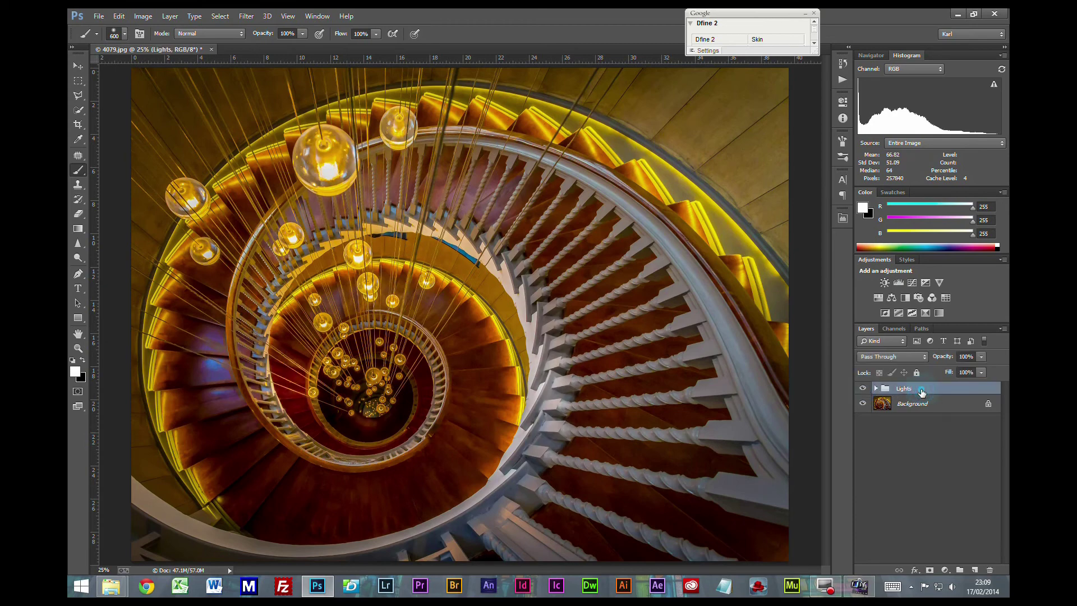
pyautogui.click(981, 357)
pyautogui.moveTo(983, 372); pyautogui.dragTo(969, 374)
pyautogui.click(950, 474)
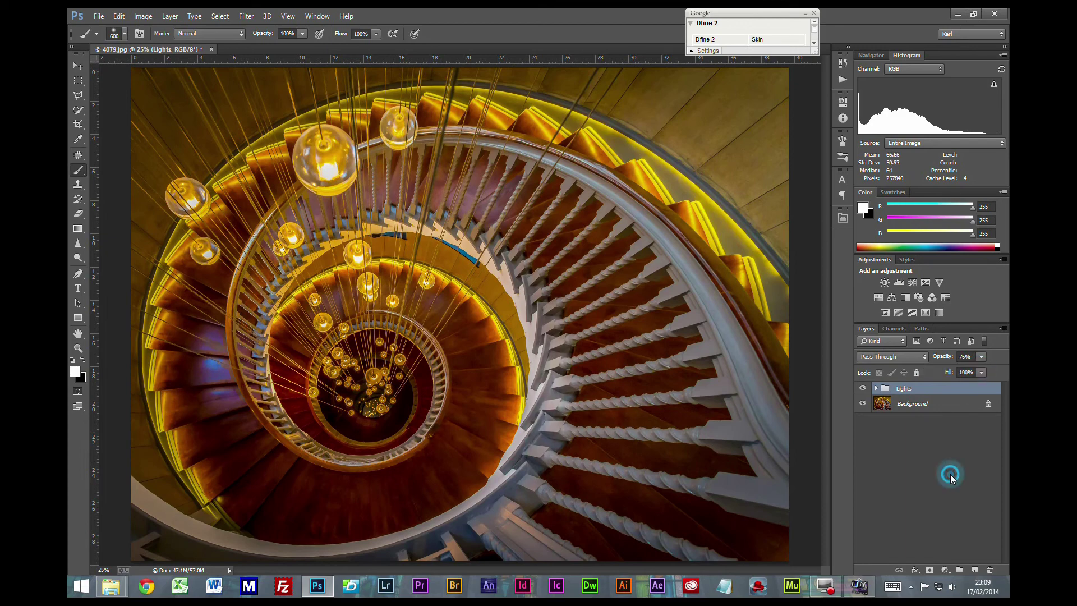
pyautogui.click(950, 473)
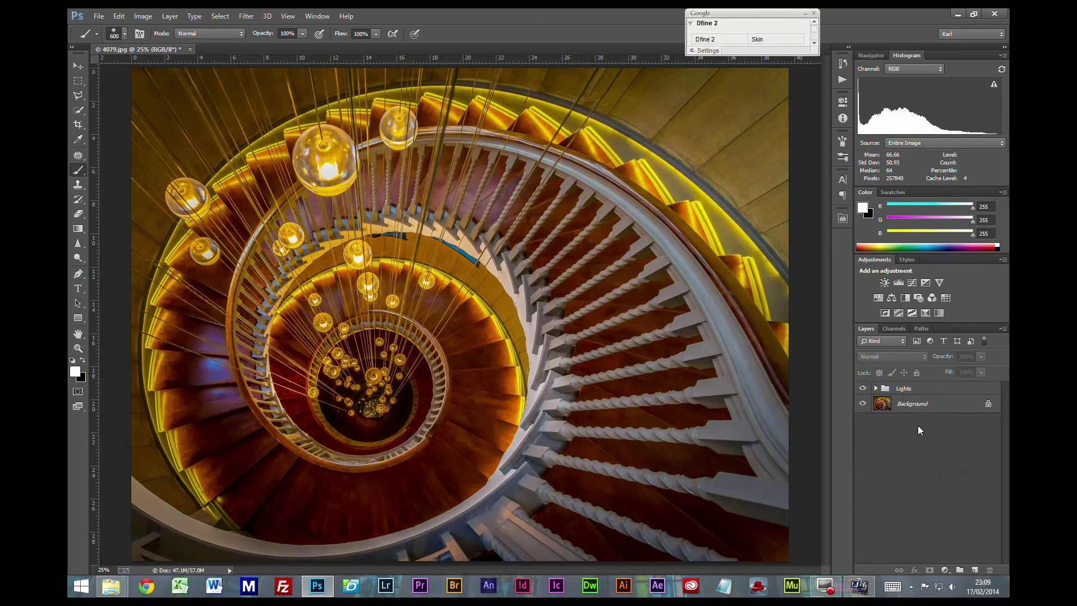
pyautogui.click(863, 390)
pyautogui.click(863, 390)
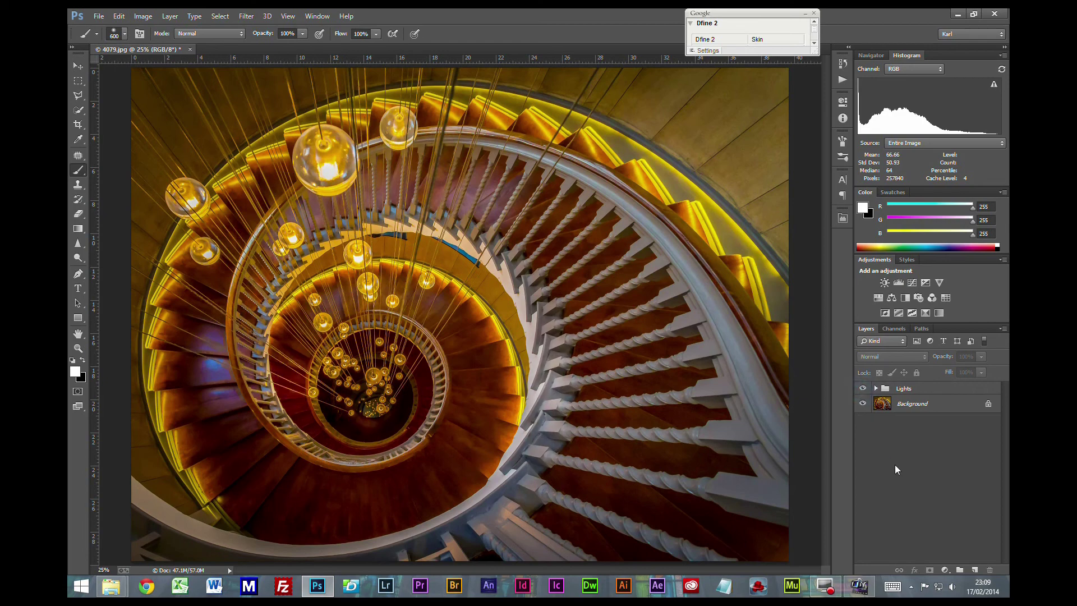